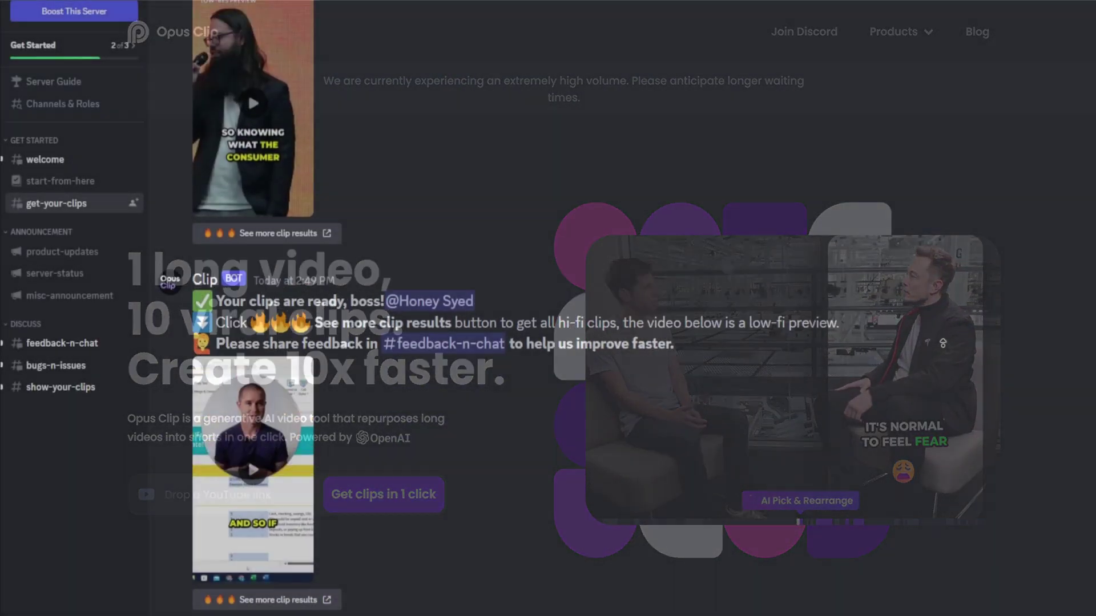
Step: Scroll up through the earlier Clip bot results in #get-your-clips
{"action": "scroll", "coordinate": [943, 343], "scroll_direction": "up", "scroll_amount": 20}
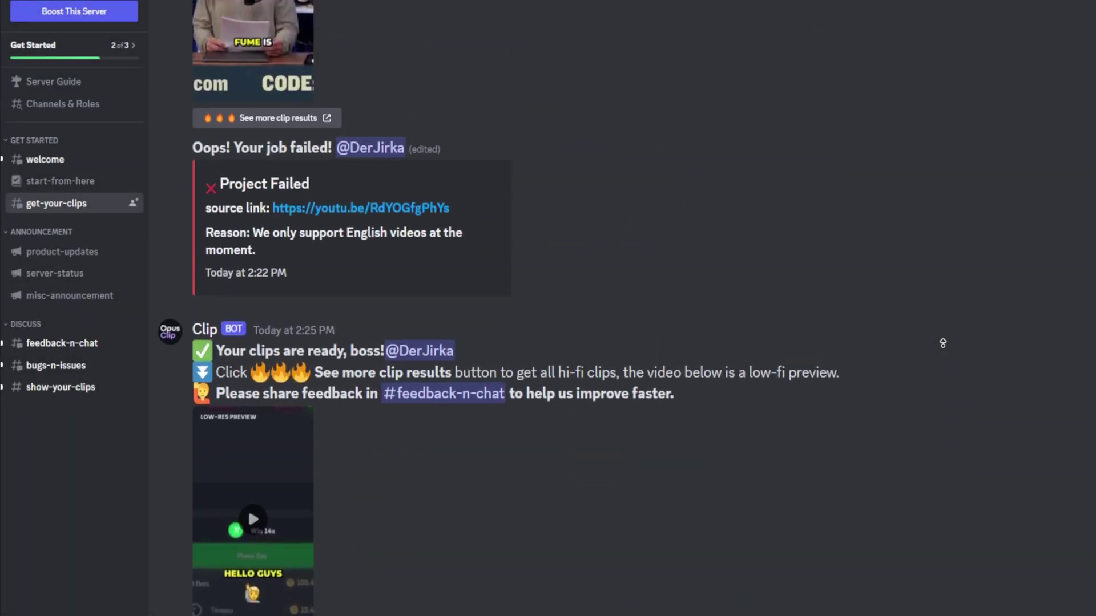
{"action": "scroll", "coordinate": [943, 343], "scroll_direction": "up", "scroll_amount": 20}
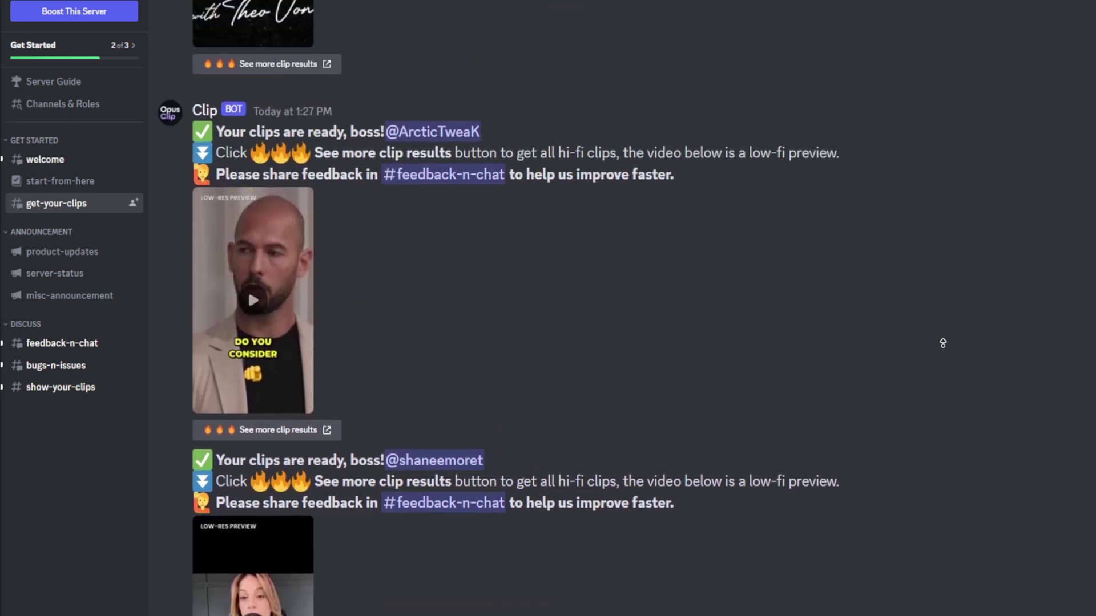
{"action": "scroll", "coordinate": [943, 343], "scroll_direction": "up", "scroll_amount": 20}
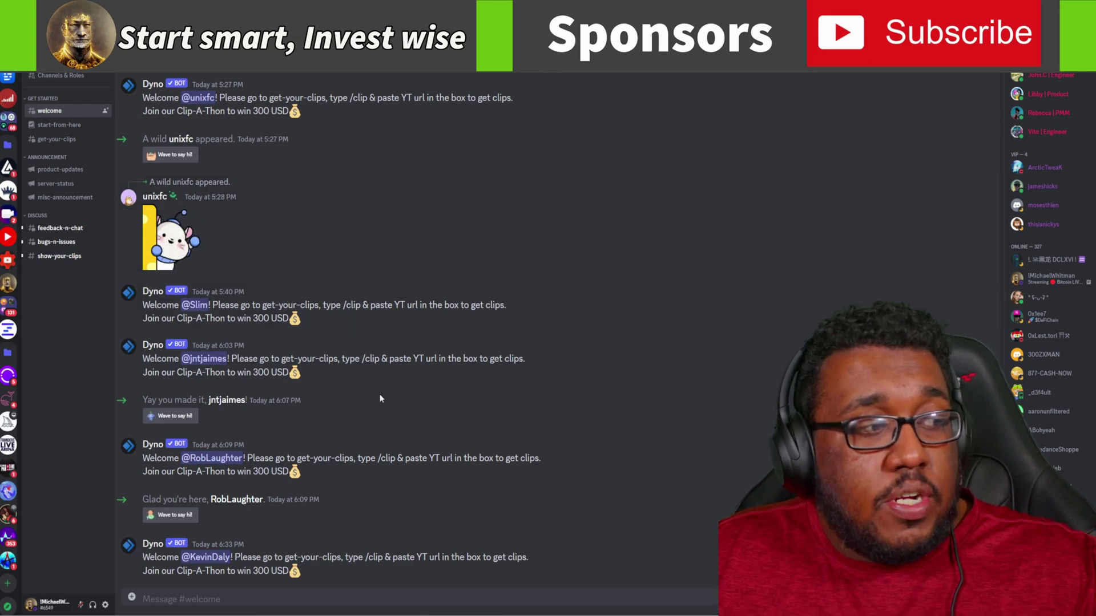
{"action": "scroll", "coordinate": [396, 430], "scroll_direction": "up", "scroll_amount": 10}
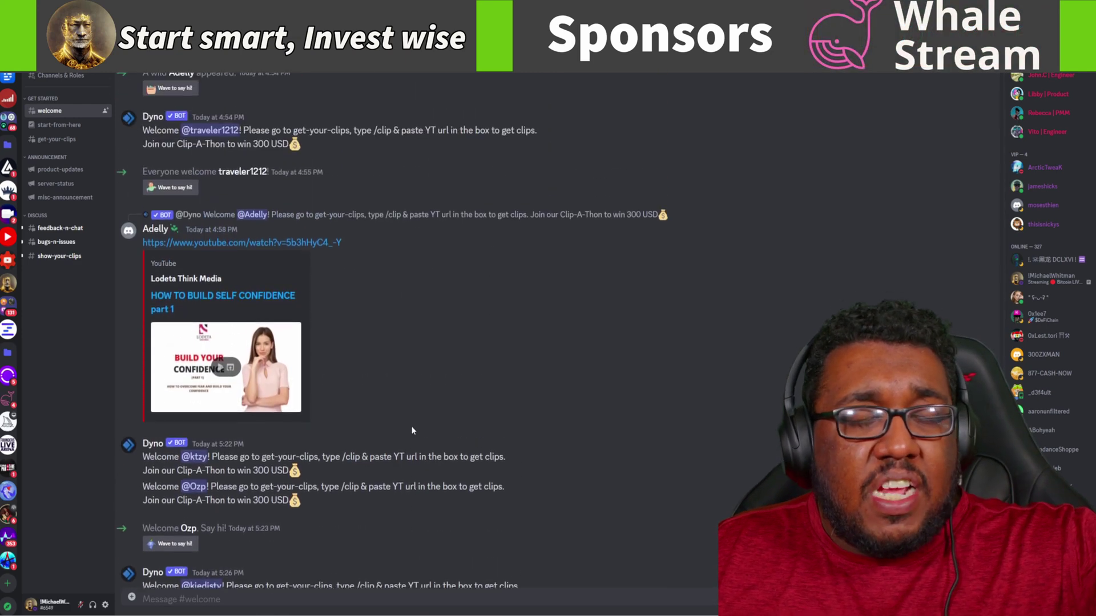
{"action": "scroll", "coordinate": [412, 430], "scroll_direction": "up", "scroll_amount": 2}
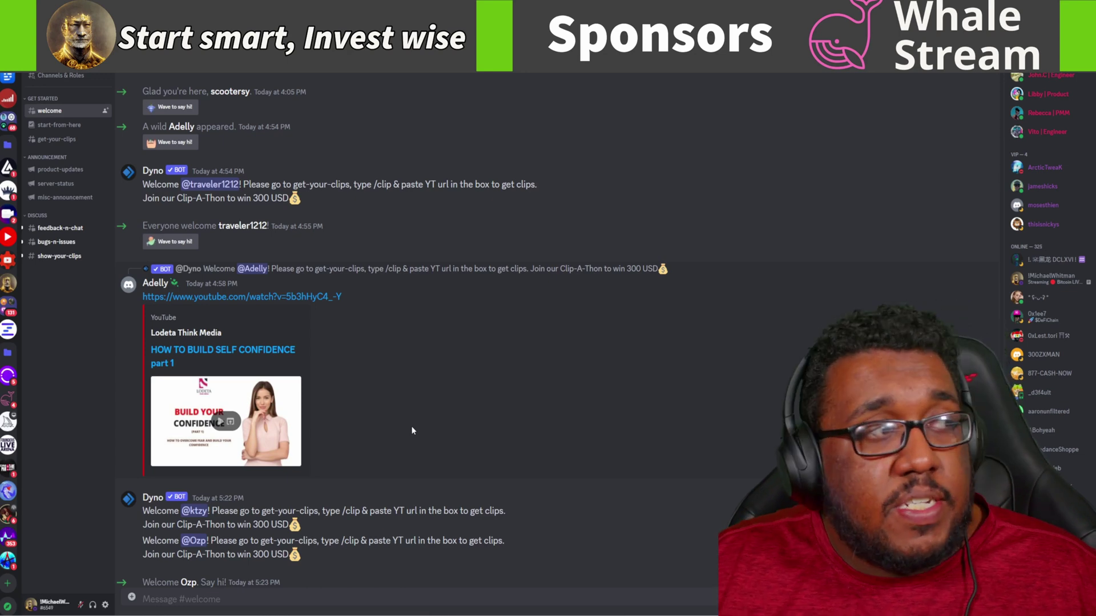
{"action": "mouse_move", "coordinate": [67, 144]}
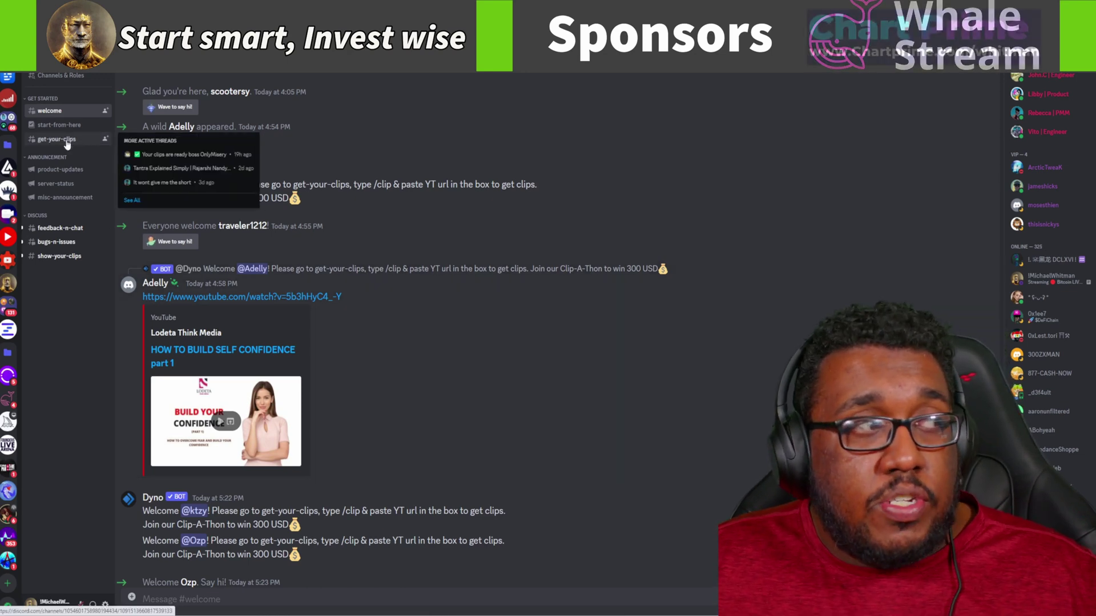
{"action": "mouse_move", "coordinate": [63, 233]}
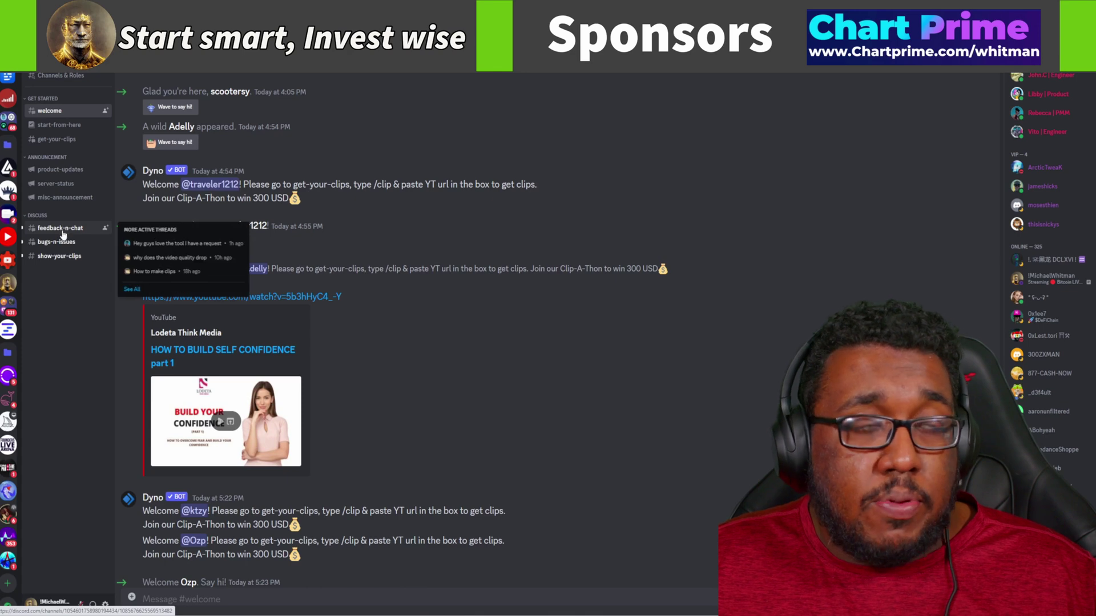
Step: In #get-your-clips, enter /clip and choose the command with the youtube_url field
{"action": "left_click", "coordinate": [60, 143]}
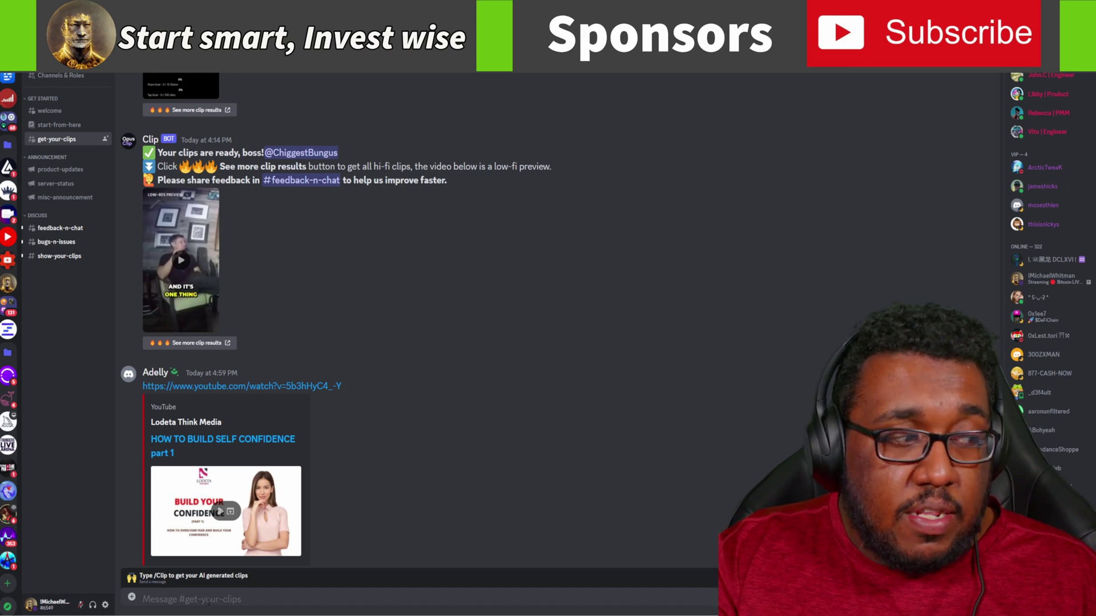
{"action": "type", "text": "/clip"}
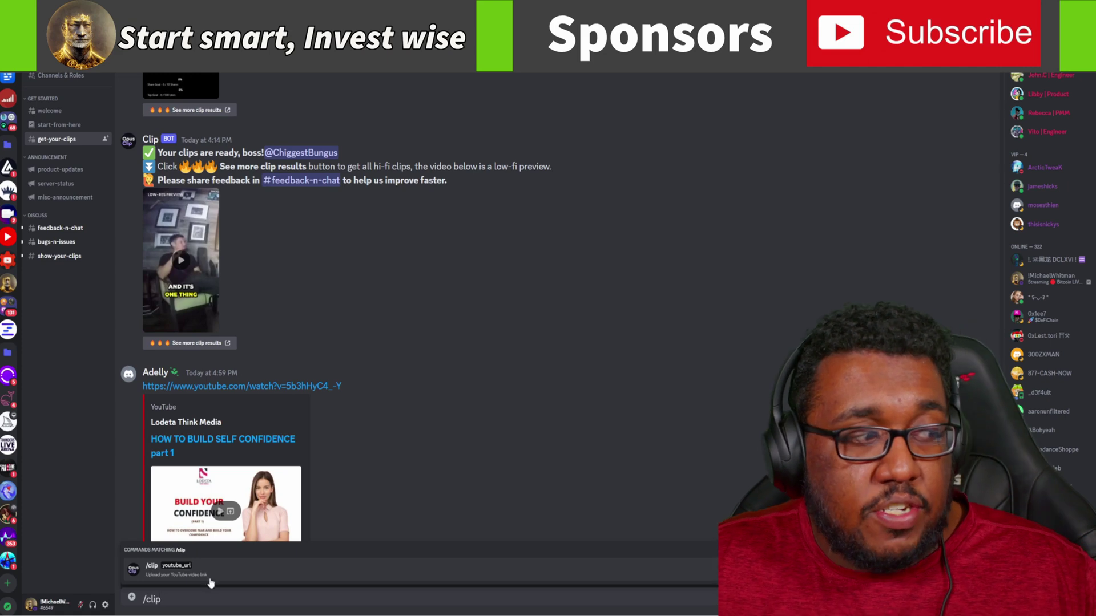
{"action": "left_click", "coordinate": [205, 578]}
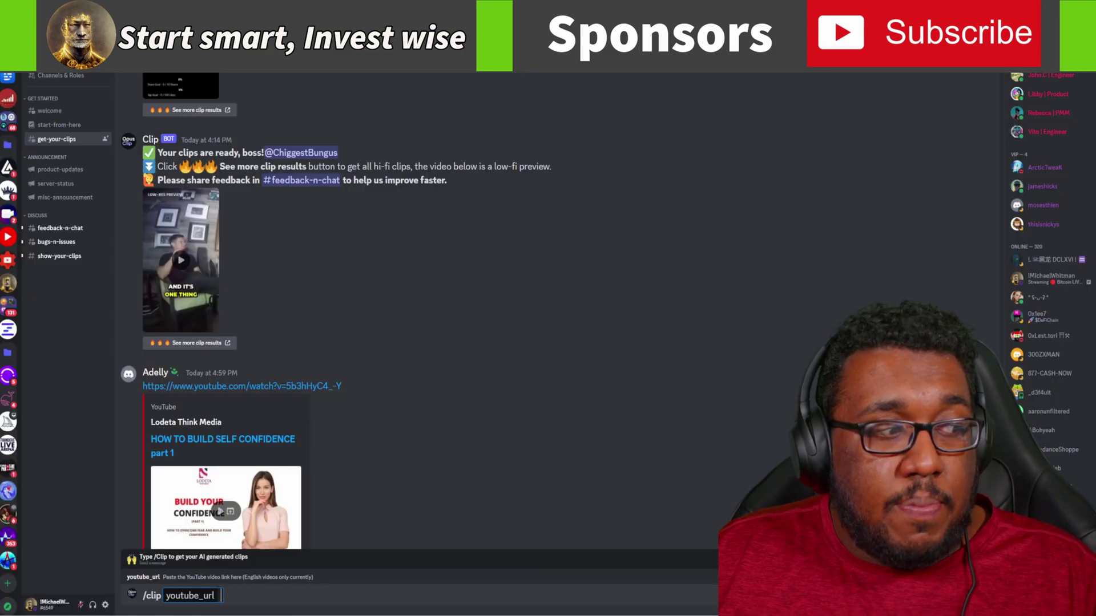
Step: Paste the H3Podcast YouTube link into youtube_url and send the /clip request
{"action": "right_click", "coordinate": [219, 594]}
{"action": "left_click", "coordinate": [276, 497]}
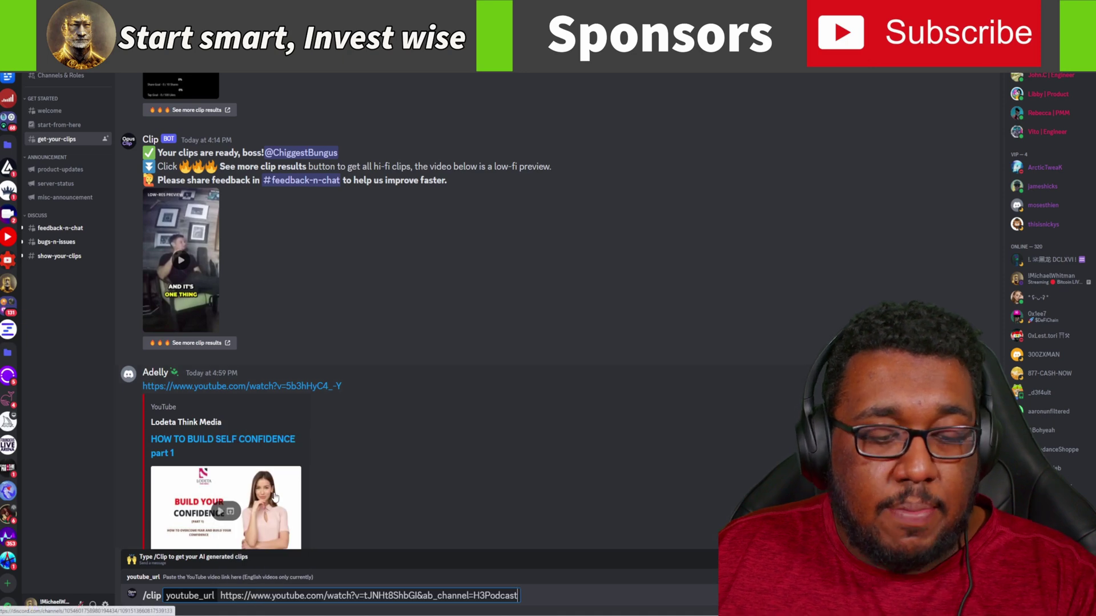
{"action": "key", "text": "Return"}
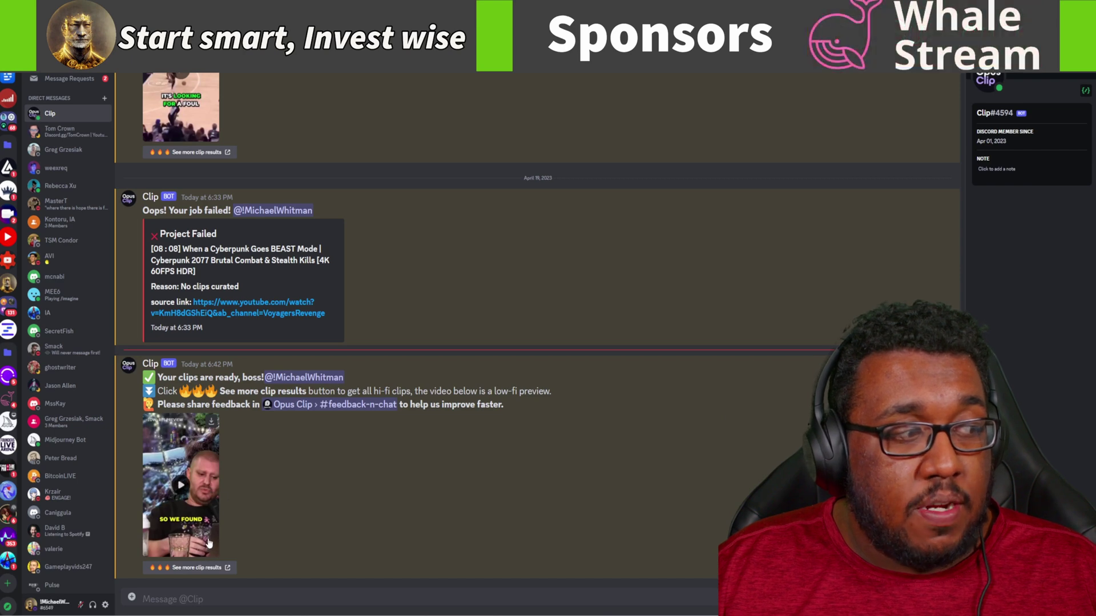
Step: Download the low-res preview clip from the Clip bot's ready message
{"action": "left_click", "coordinate": [212, 423]}
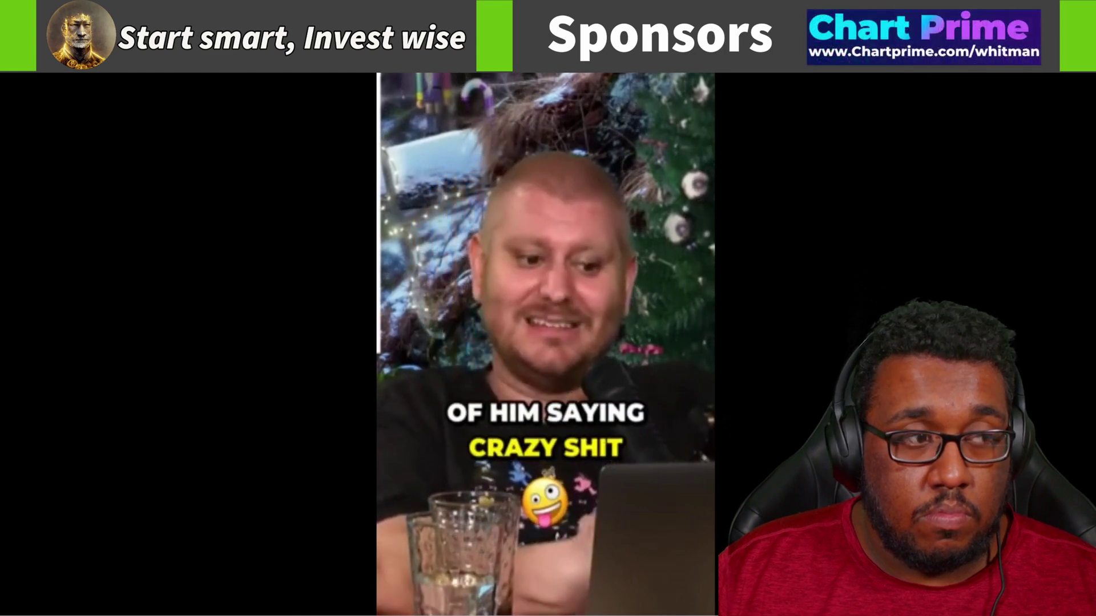
Step: Pause the captioned preview clip and close the media player with Alt+F4
{"action": "mouse_move", "coordinate": [649, 597]}
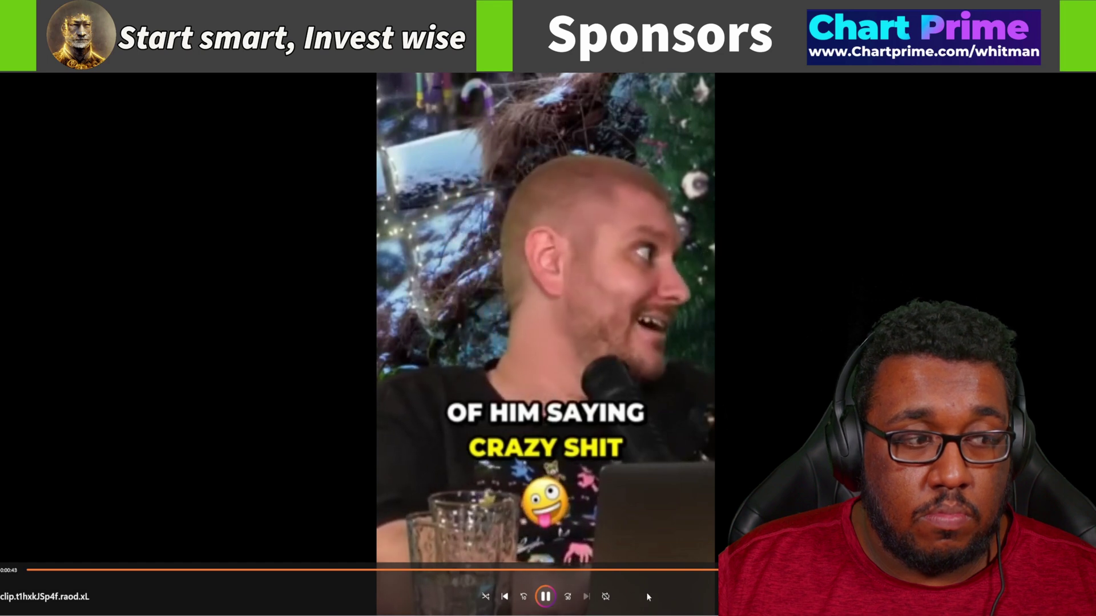
{"action": "left_click", "coordinate": [543, 604]}
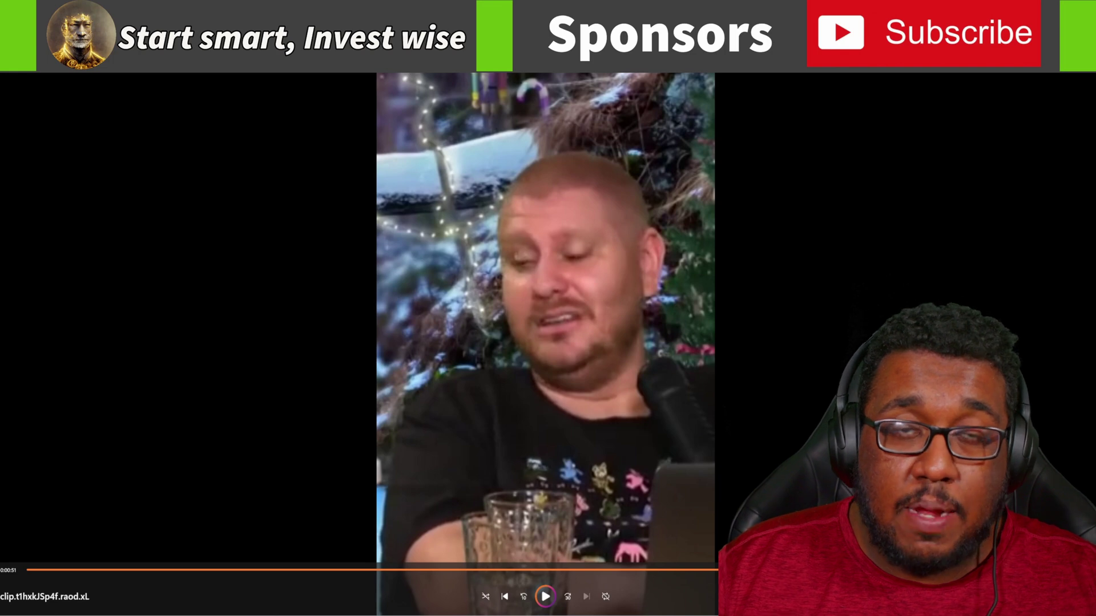
{"action": "key", "text": "alt+F4"}
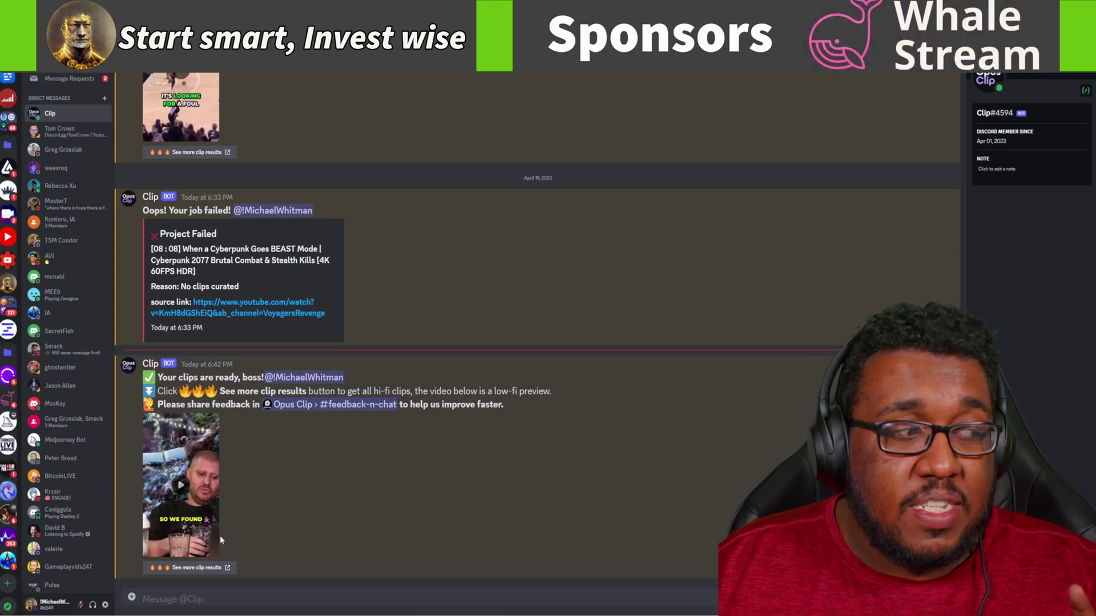
Step: Follow 'See more clip results' and confirm Visit Site to leave Discord
{"action": "left_click", "coordinate": [198, 572]}
{"action": "left_click", "coordinate": [590, 347]}
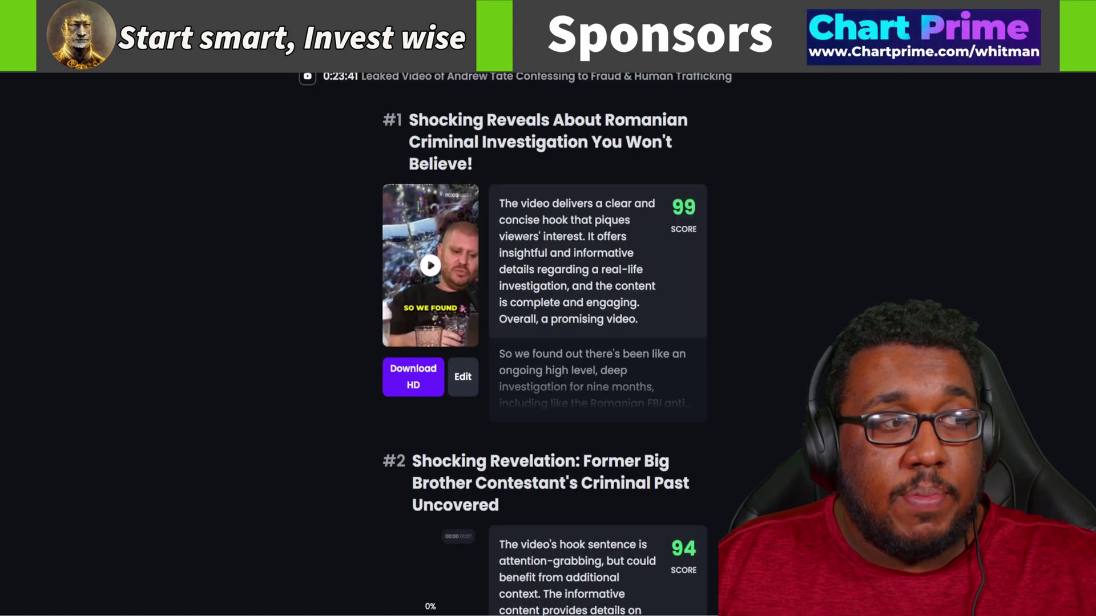
Step: Scroll down the ranked clips and play the preview of clip #5, the arrest clip
{"action": "scroll", "coordinate": [545, 342], "scroll_direction": "down", "scroll_amount": 10}
{"action": "scroll", "coordinate": [525, 241], "scroll_direction": "down", "scroll_amount": 3}
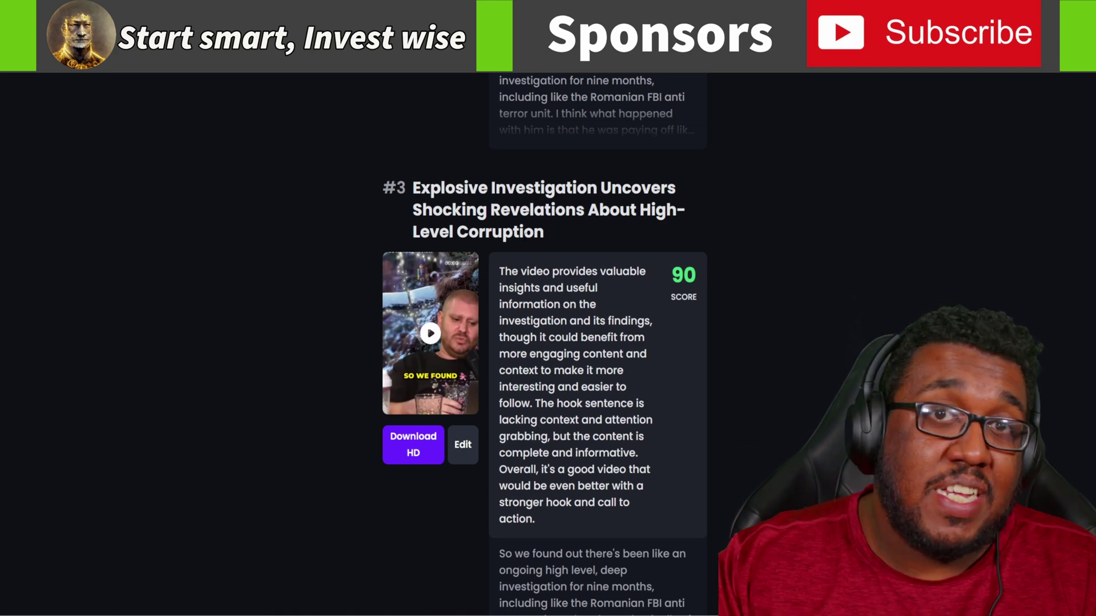
{"action": "scroll", "coordinate": [488, 280], "scroll_direction": "down", "scroll_amount": 12}
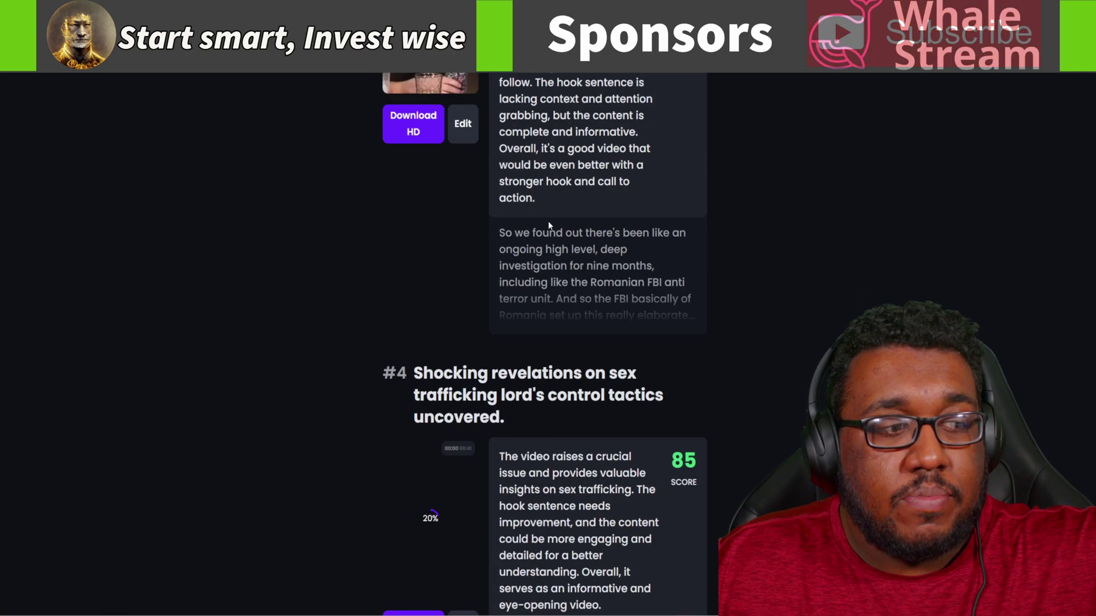
{"action": "scroll", "coordinate": [489, 285], "scroll_direction": "down", "scroll_amount": 3}
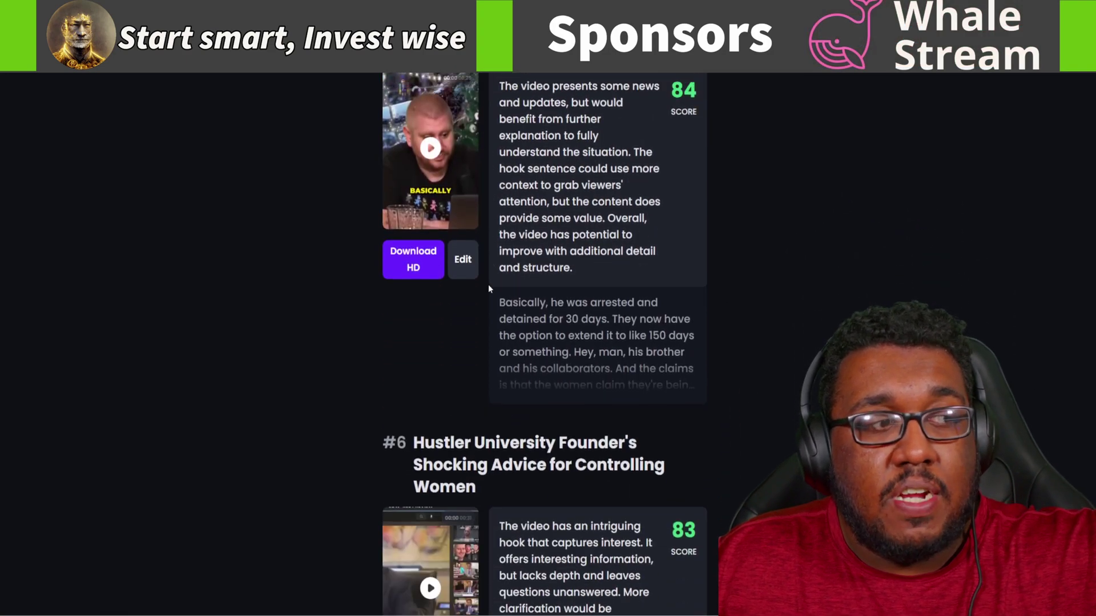
{"action": "scroll", "coordinate": [439, 366], "scroll_direction": "up", "scroll_amount": 5}
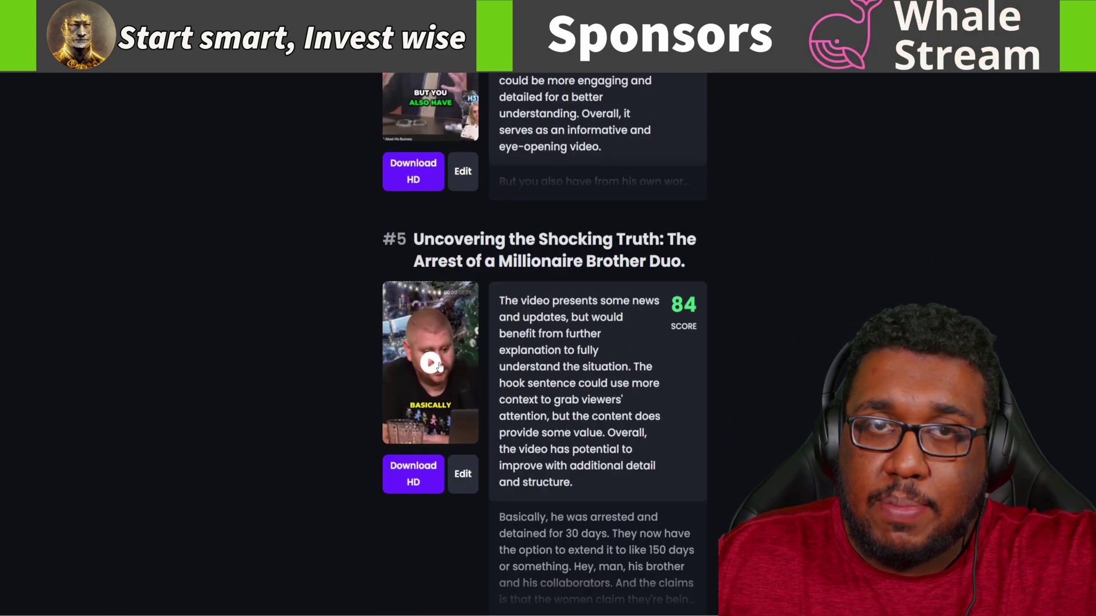
{"action": "left_click", "coordinate": [439, 366]}
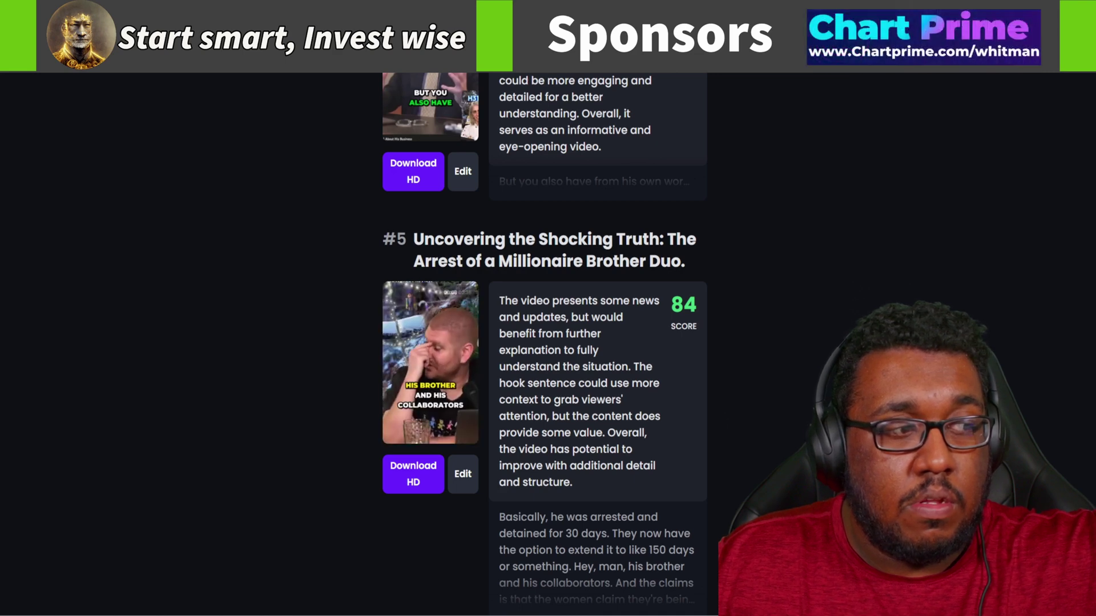
{"action": "mouse_move", "coordinate": [430, 376]}
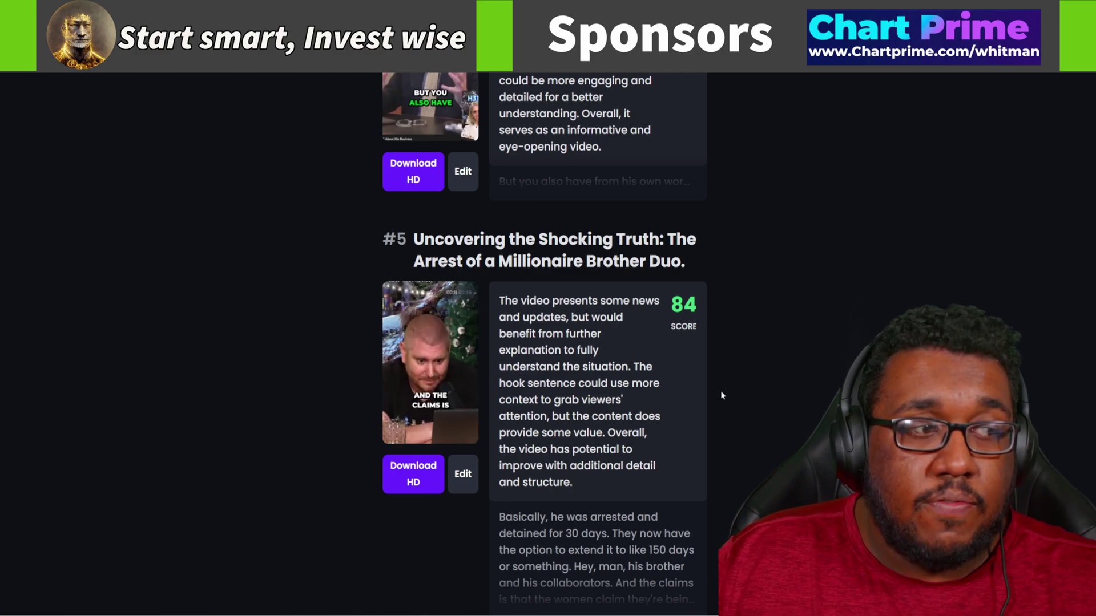
Step: Scroll back up to the top-ranked clip #1 scoring 99
{"action": "scroll", "coordinate": [727, 387], "scroll_direction": "up", "scroll_amount": 5}
{"action": "scroll", "coordinate": [727, 386], "scroll_direction": "up", "scroll_amount": 10}
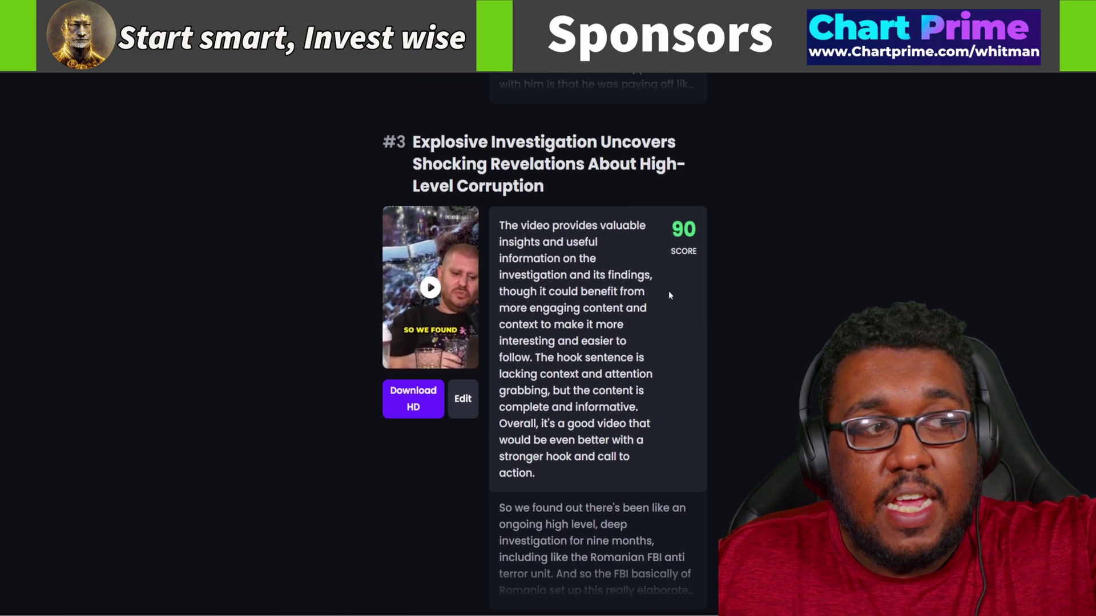
{"action": "scroll", "coordinate": [622, 276], "scroll_direction": "up", "scroll_amount": 5}
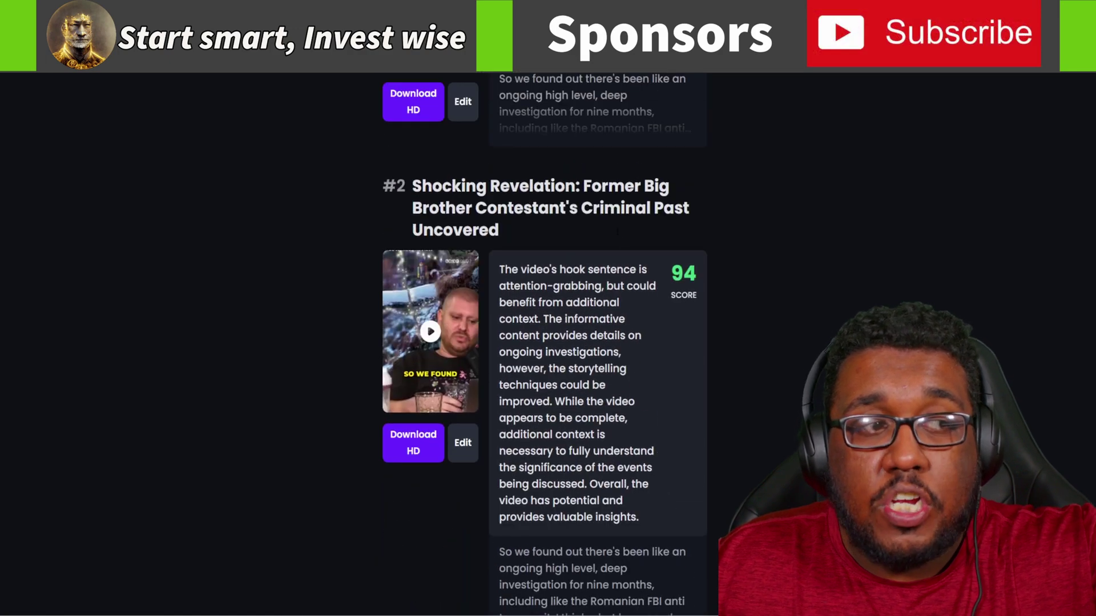
{"action": "scroll", "coordinate": [617, 236], "scroll_direction": "up", "scroll_amount": 4}
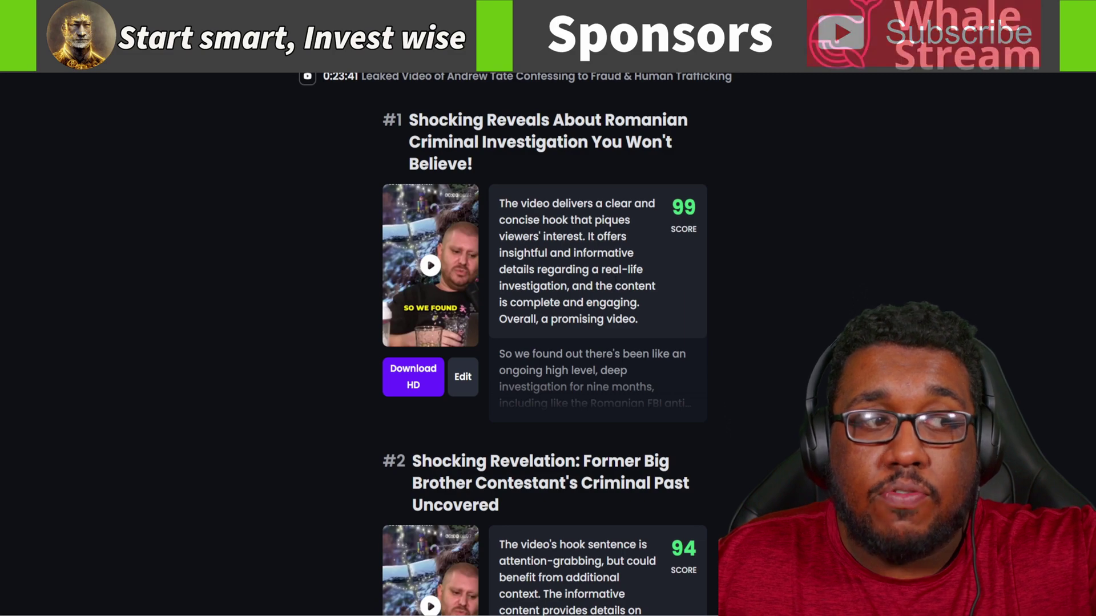
{"action": "scroll", "coordinate": [640, 281], "scroll_direction": "down", "scroll_amount": 20}
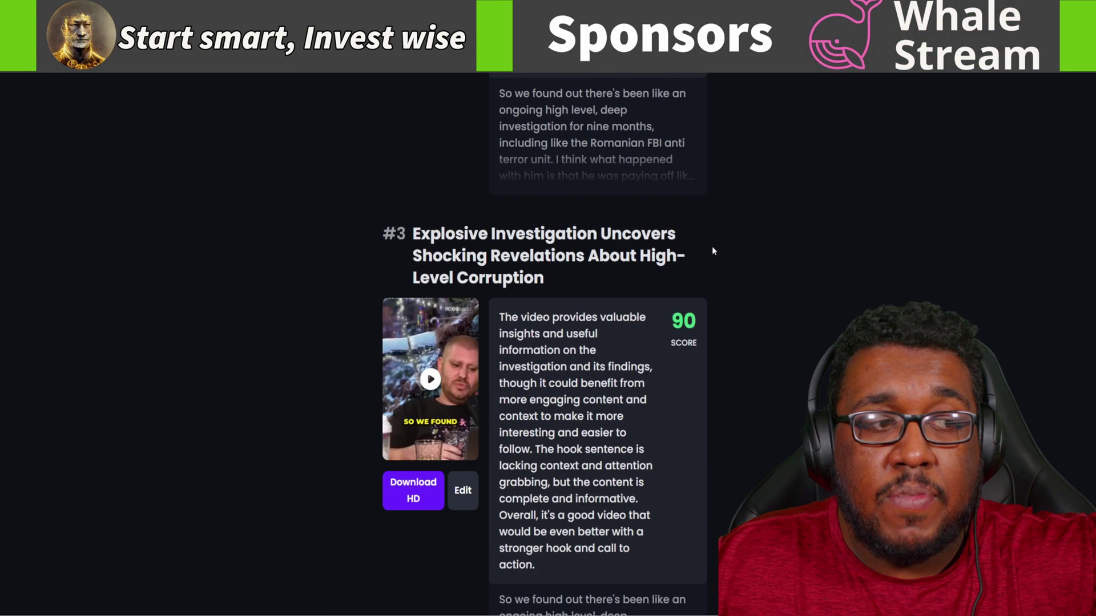
{"action": "scroll", "coordinate": [810, 323], "scroll_direction": "down", "scroll_amount": 12}
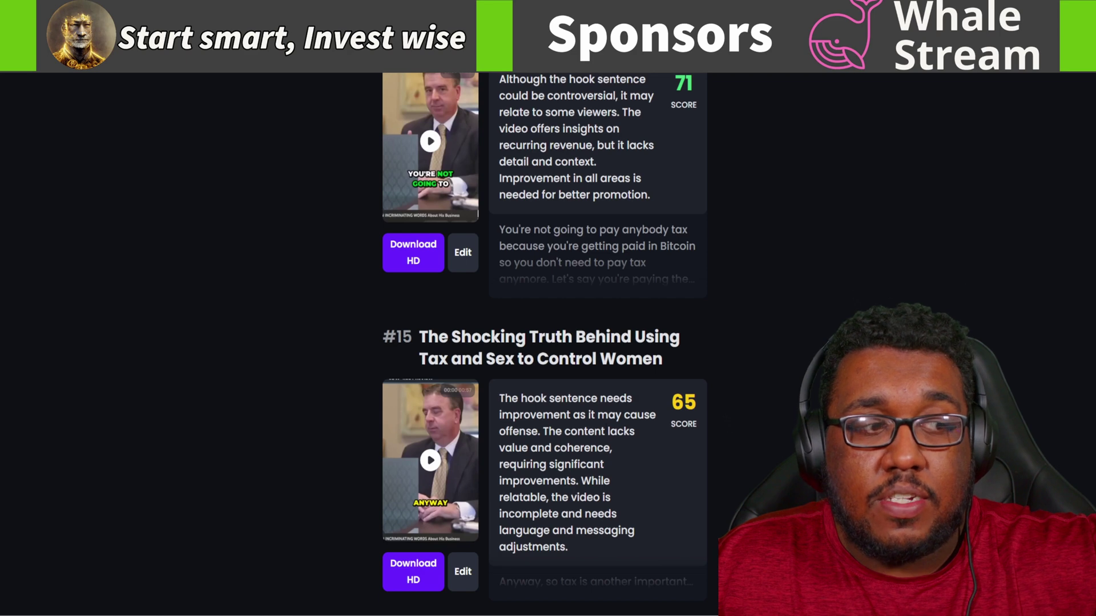
{"action": "left_click", "coordinate": [438, 467]}
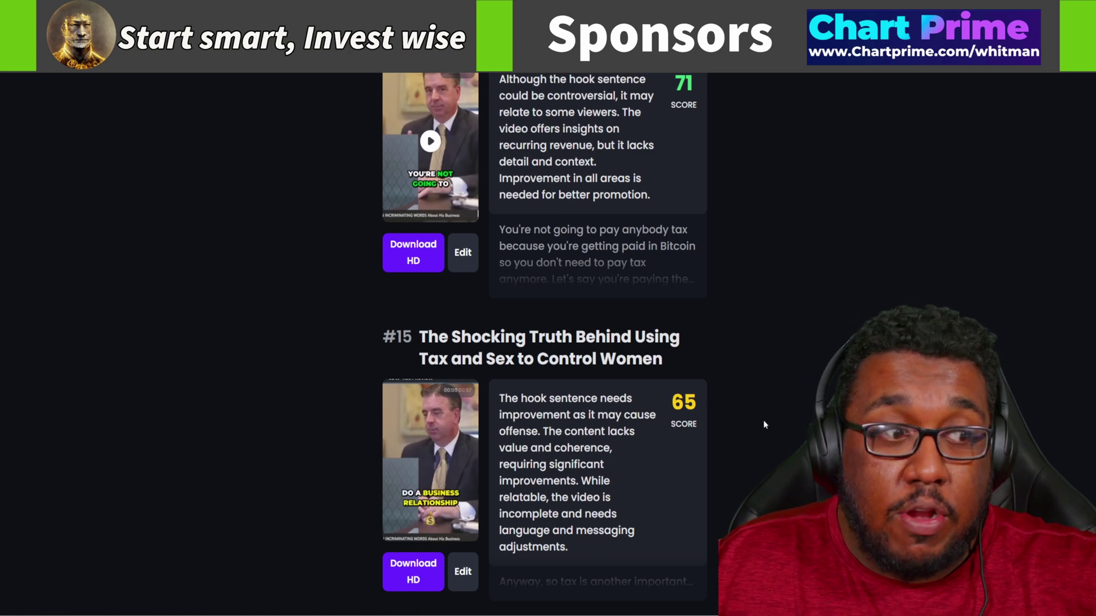
{"action": "scroll", "coordinate": [763, 420], "scroll_direction": "up", "scroll_amount": 5}
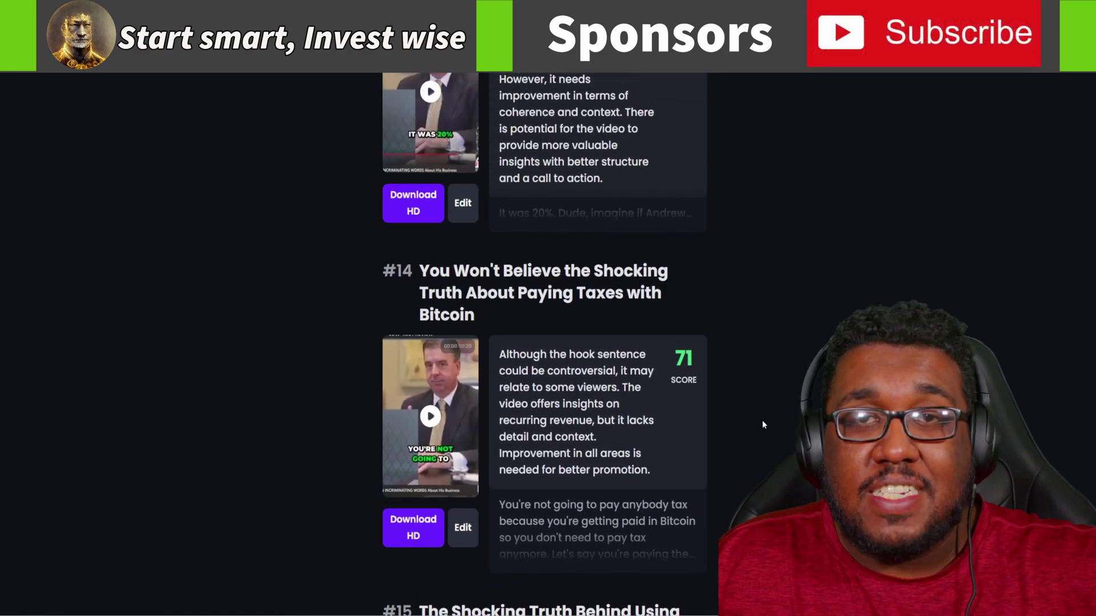
{"action": "scroll", "coordinate": [753, 320], "scroll_direction": "down", "scroll_amount": 5}
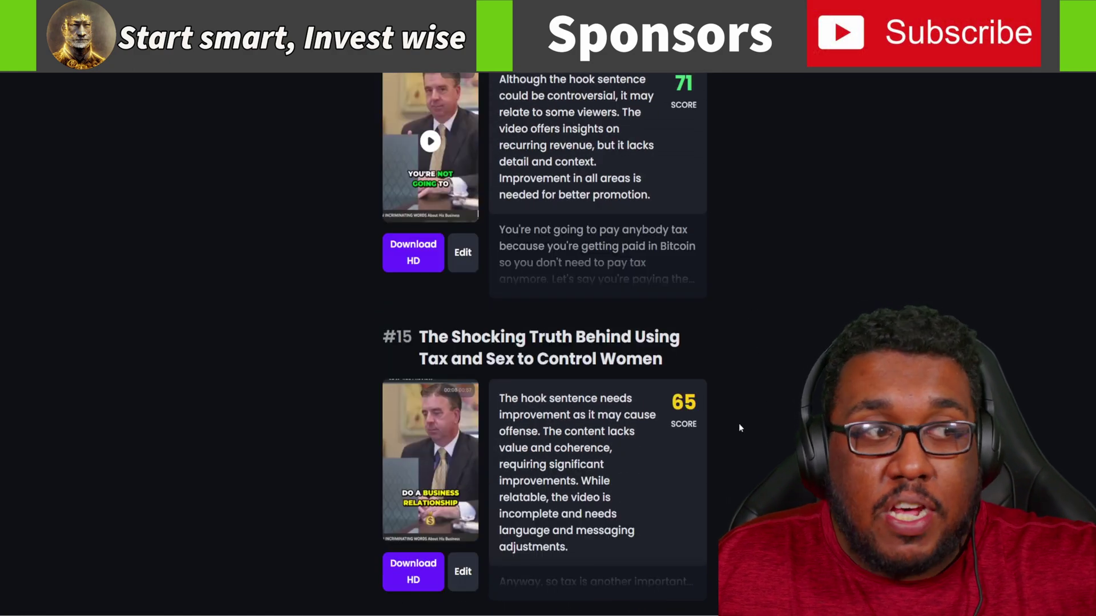
{"action": "scroll", "coordinate": [739, 423], "scroll_direction": "up", "scroll_amount": 1}
{"action": "scroll", "coordinate": [743, 417], "scroll_direction": "up", "scroll_amount": 3}
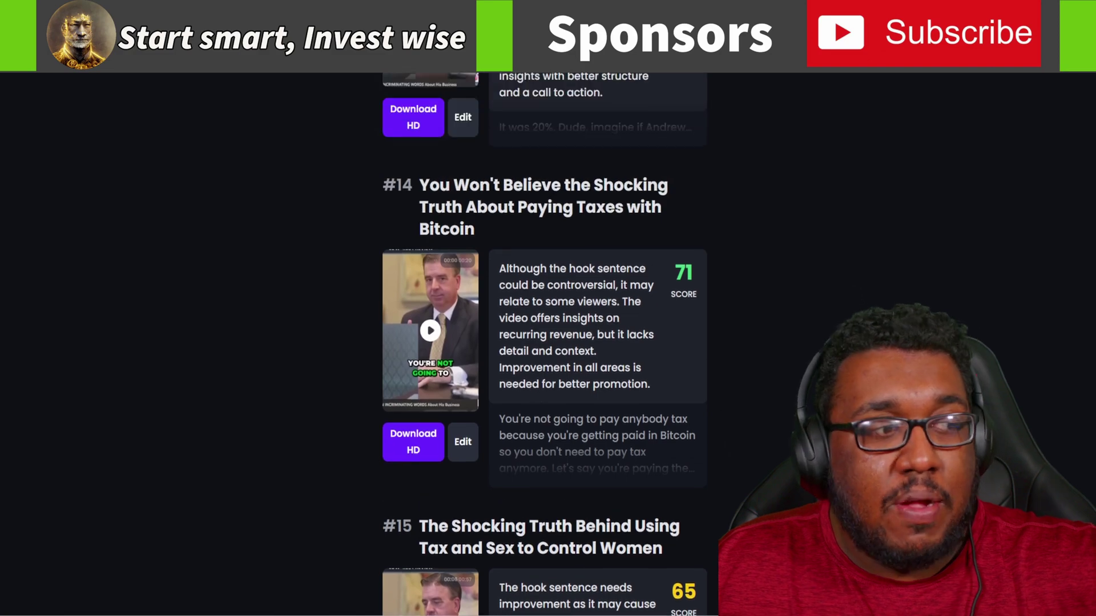
{"action": "scroll", "coordinate": [829, 261], "scroll_direction": "up", "scroll_amount": 15}
{"action": "scroll", "coordinate": [830, 261], "scroll_direction": "up", "scroll_amount": 20}
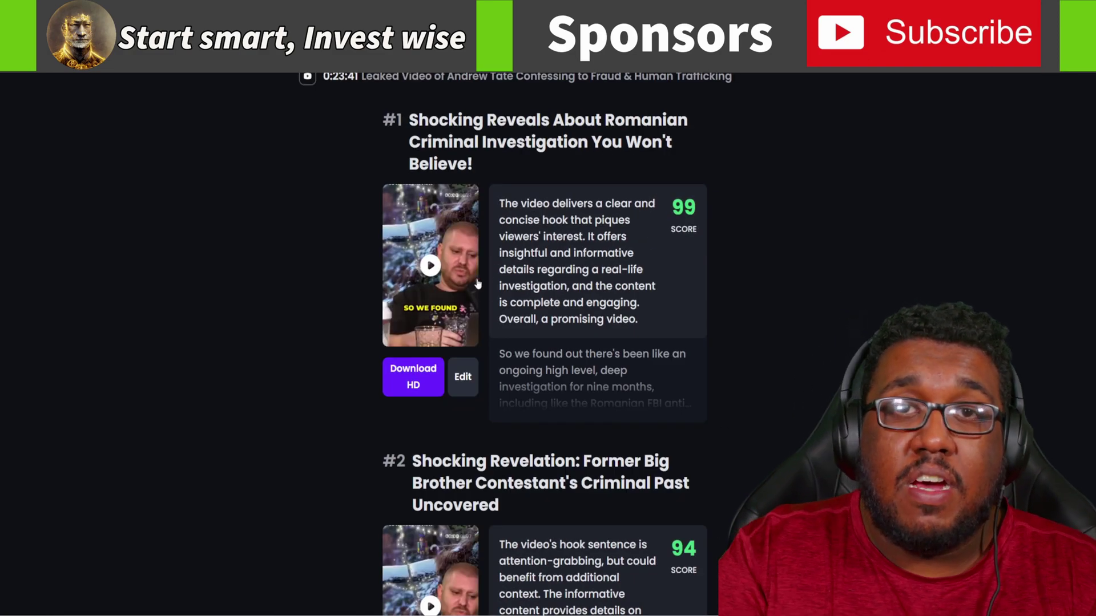
{"action": "scroll", "coordinate": [490, 272], "scroll_direction": "down", "scroll_amount": 20}
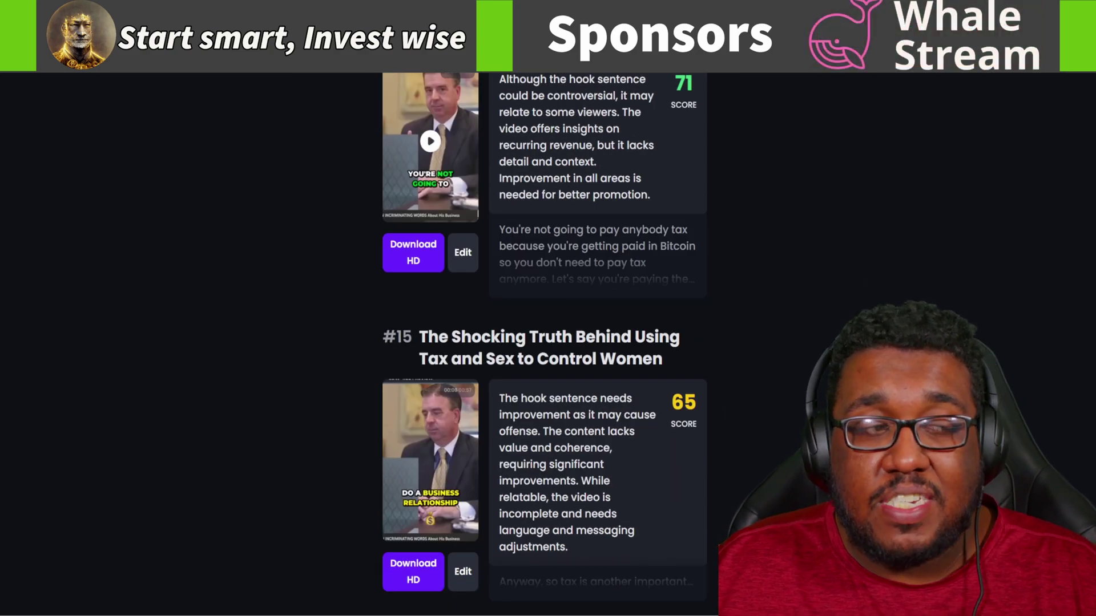
{"action": "scroll", "coordinate": [976, 170], "scroll_direction": "up", "scroll_amount": 20}
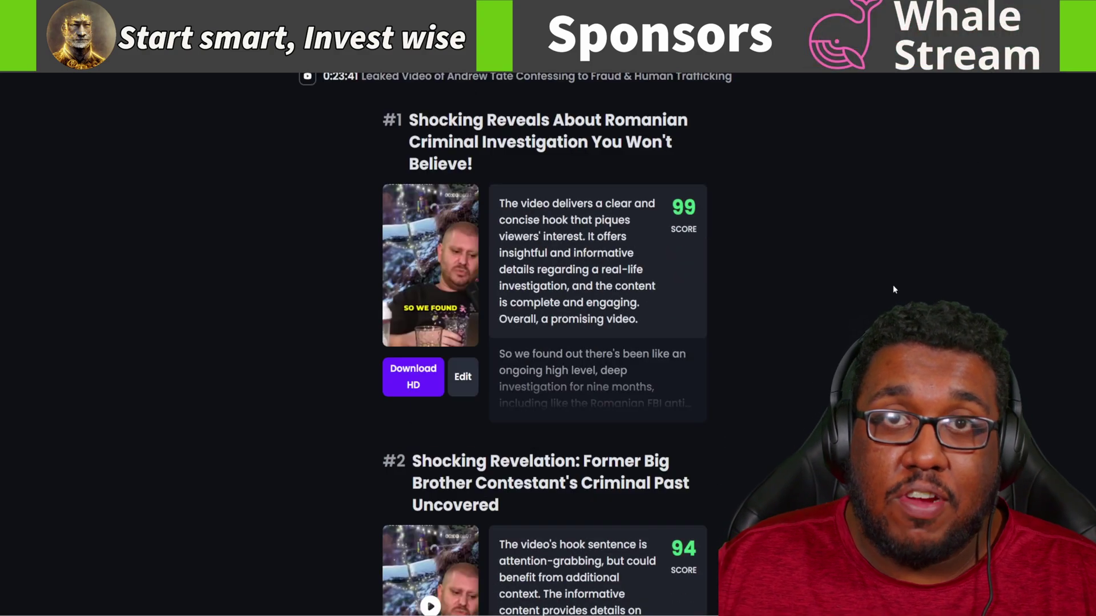